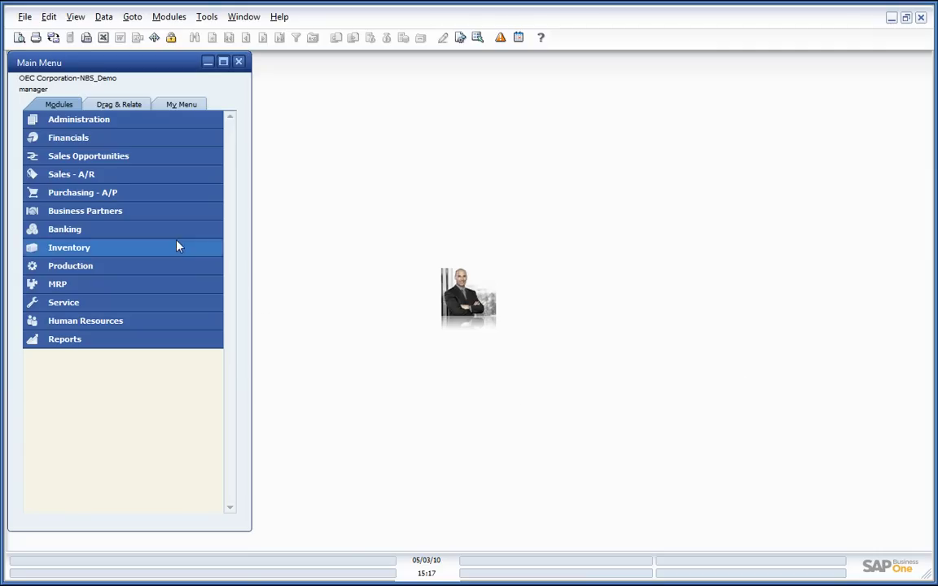
Step: Open Business Partner Master Data and move the form up and to the right
click(131, 212)
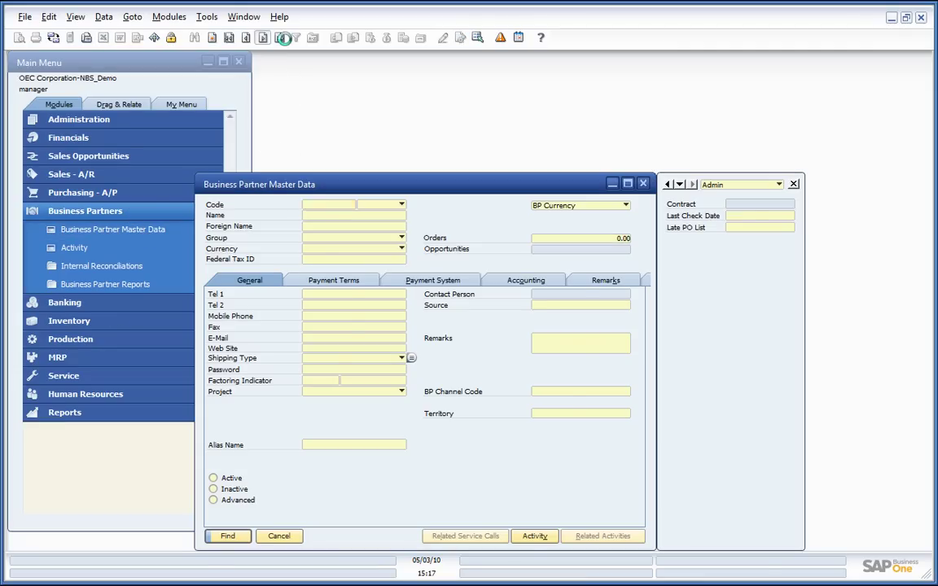
click(229, 38)
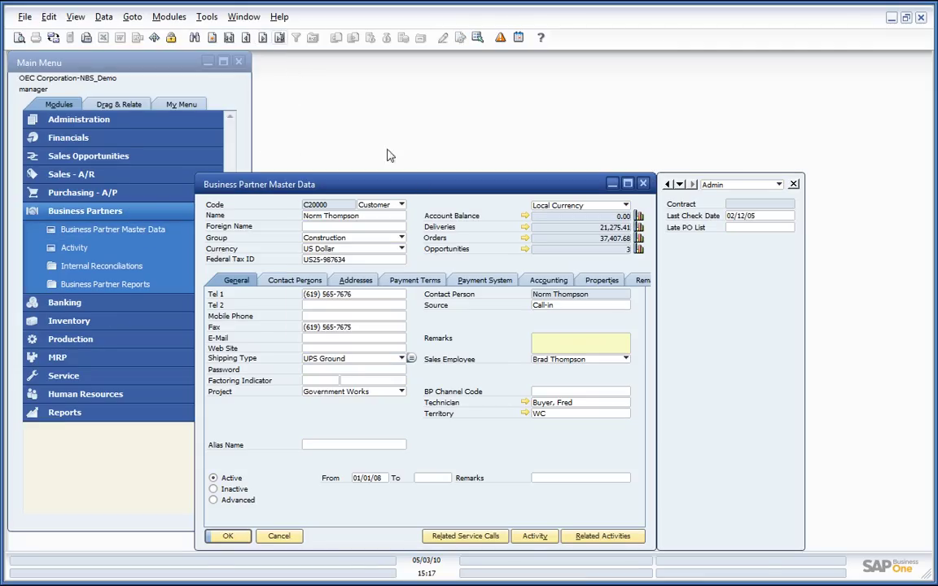
drag(392, 185, 425, 111)
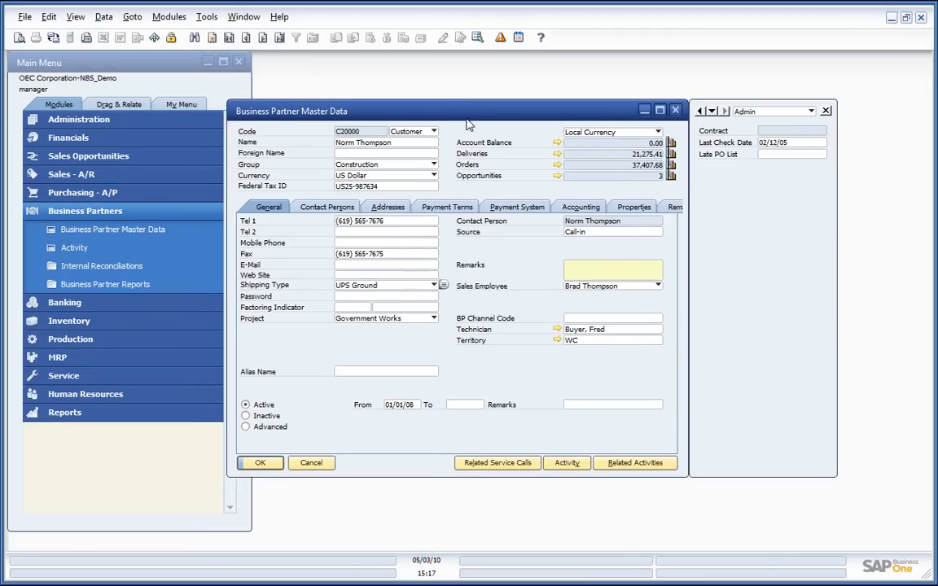
Step: Make the Name field Read Only for one user via its field security settings
right_click(399, 145)
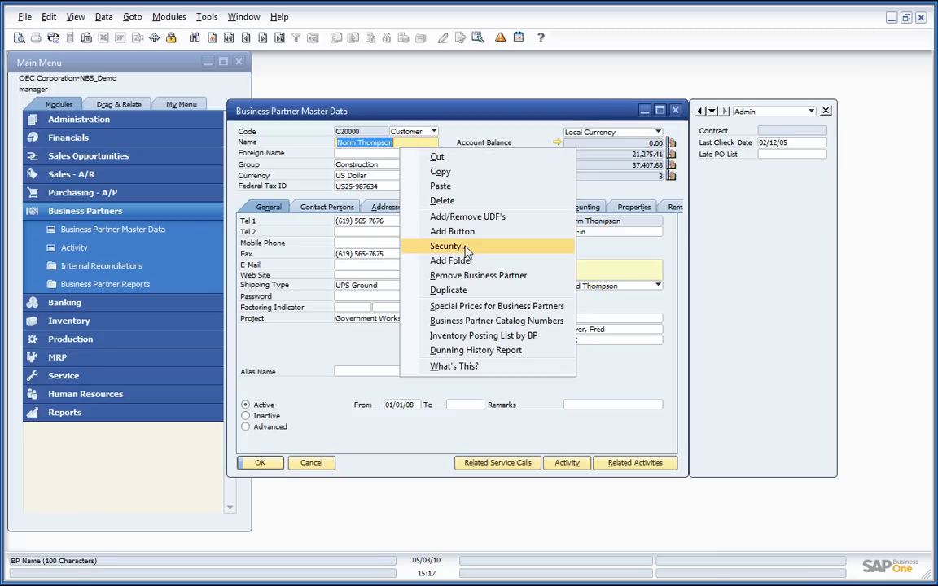
click(467, 246)
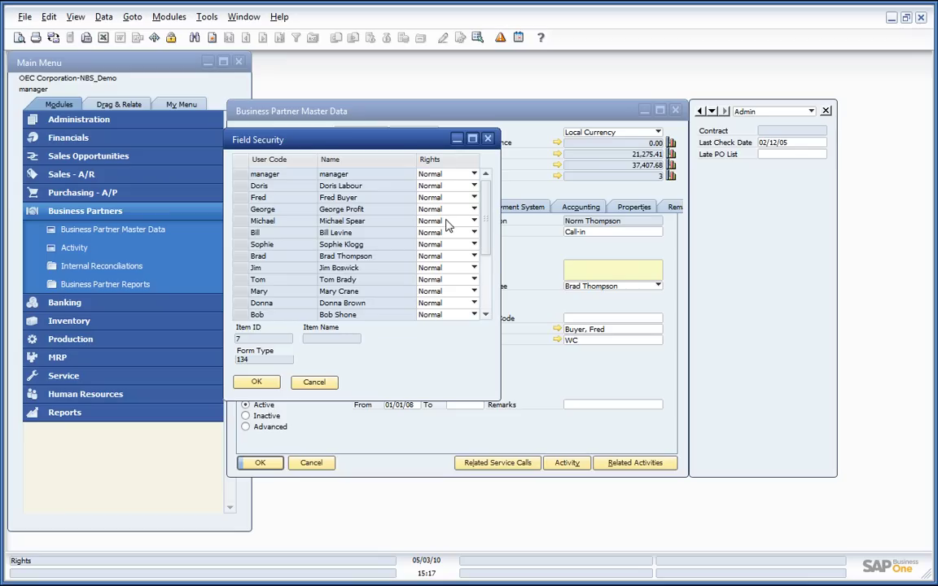
click(447, 232)
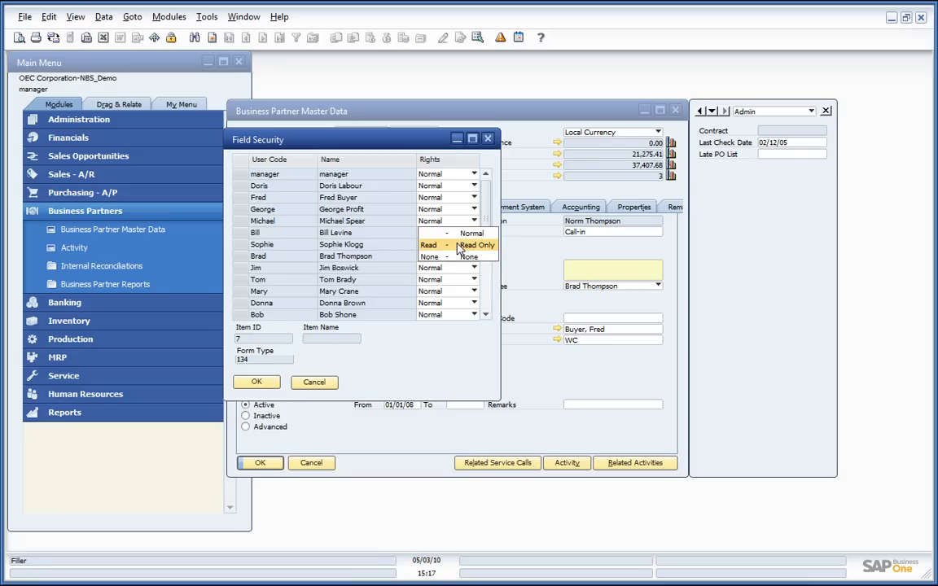
click(460, 245)
click(256, 381)
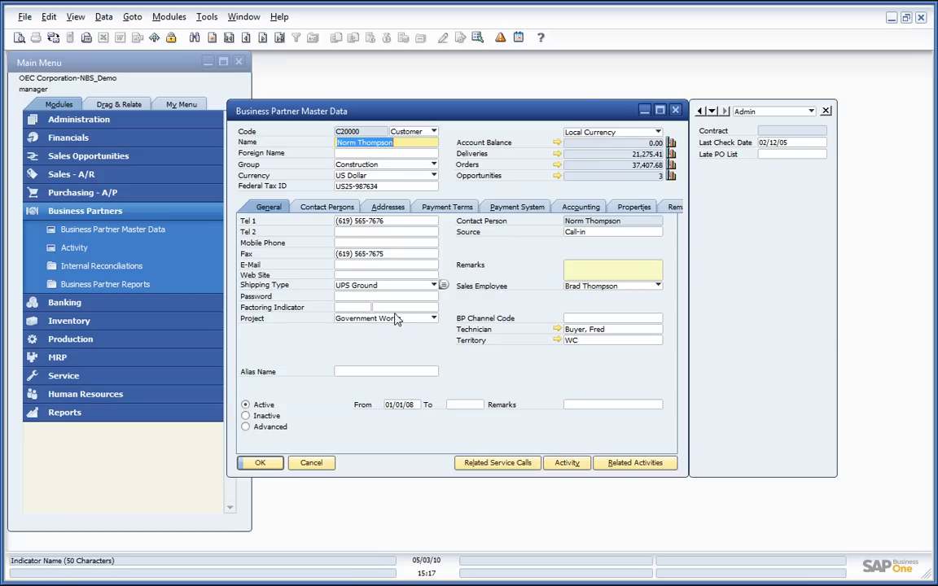
Step: On Addresses with Ship to as default, add UDF NBS_UPSAc (UPS Account #) positioned Bottom
click(390, 209)
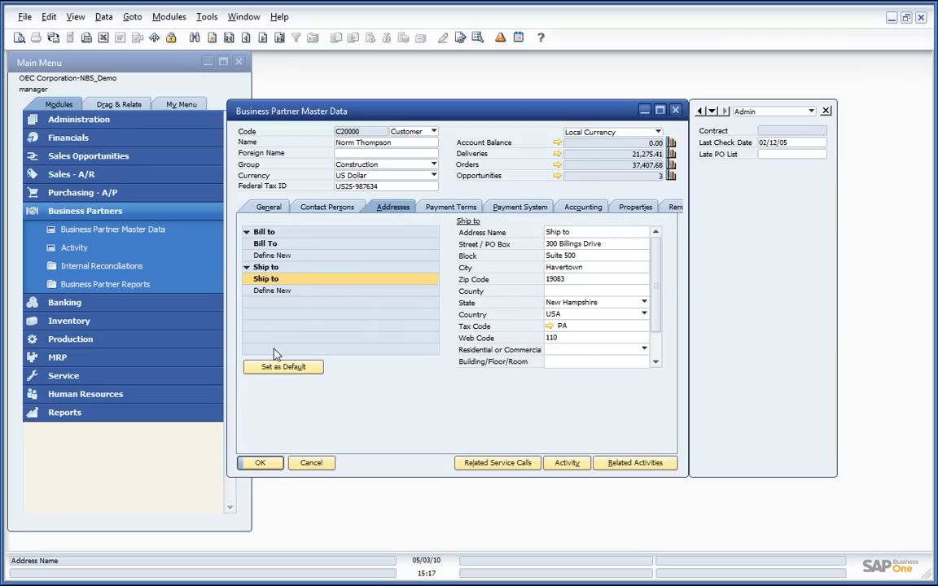
click(293, 371)
right_click(310, 375)
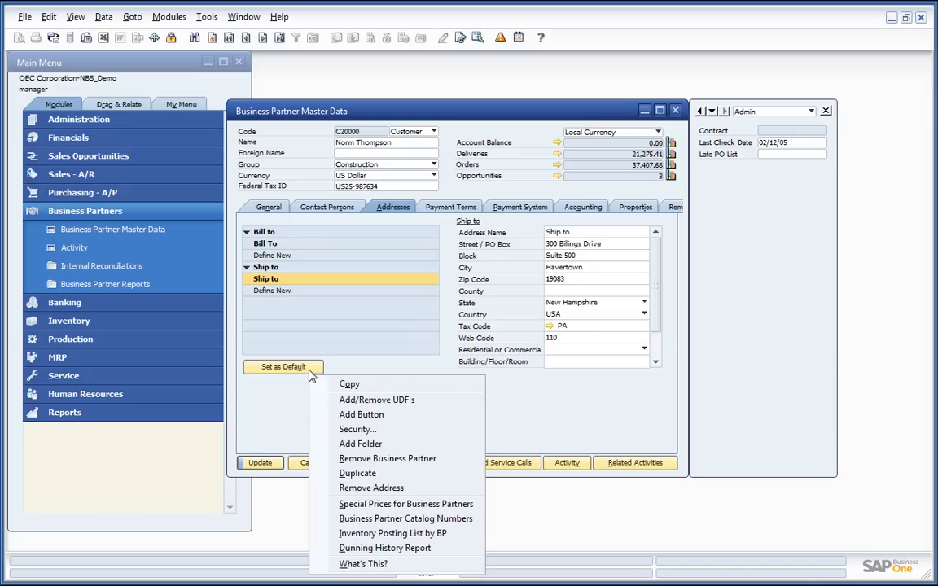
click(356, 403)
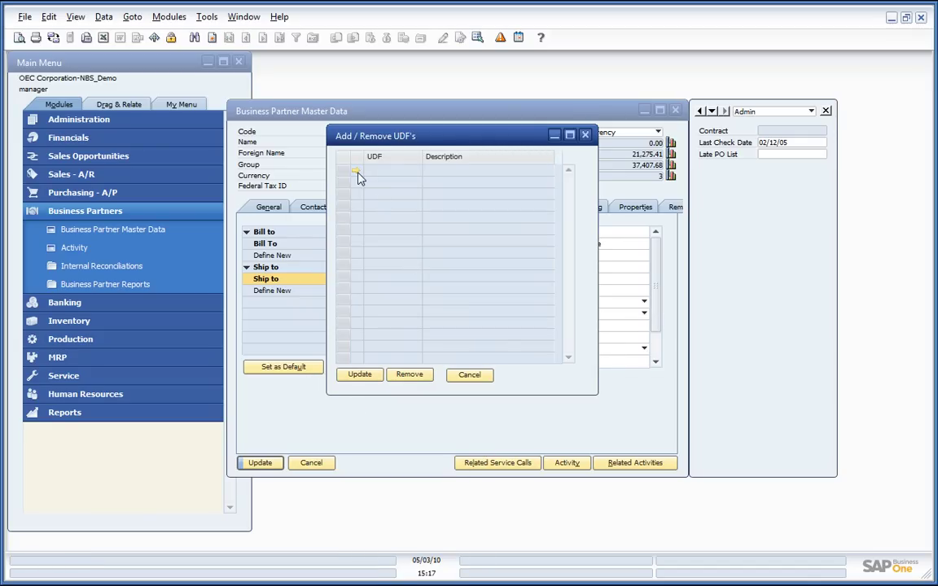
double_click(360, 178)
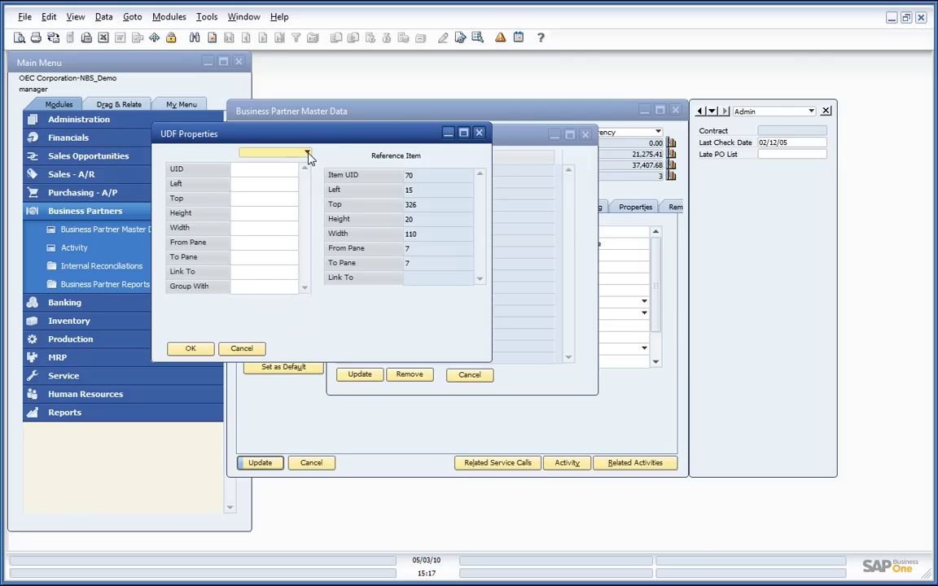
click(307, 154)
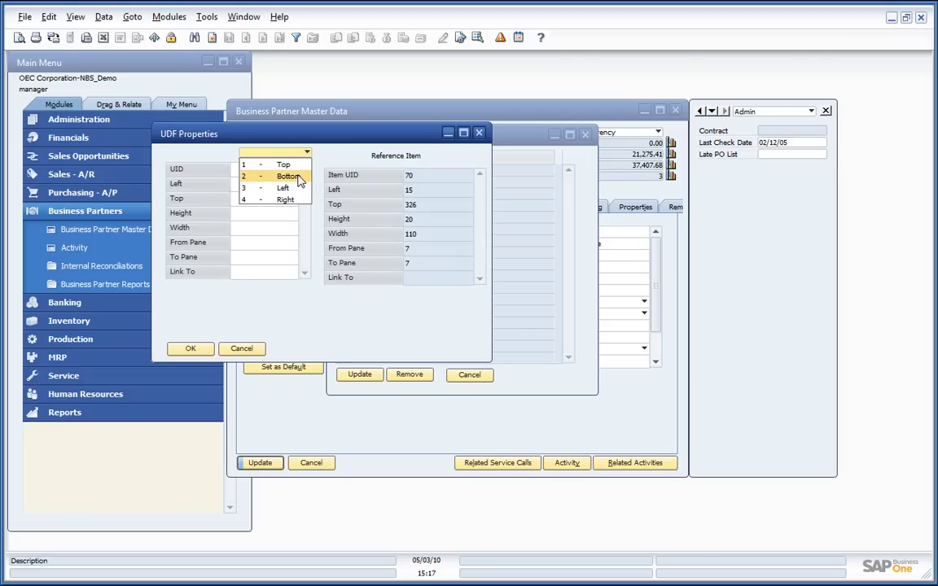
click(298, 178)
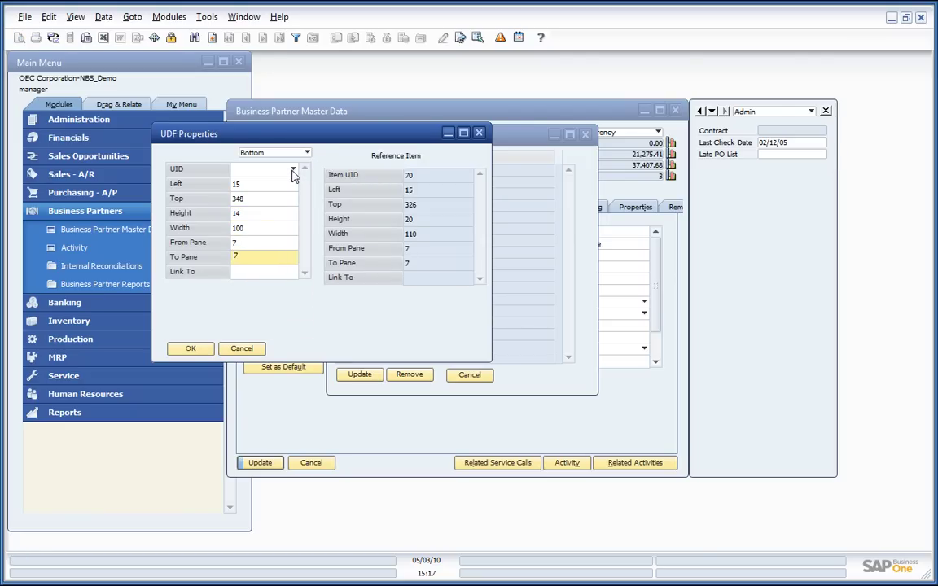
click(293, 171)
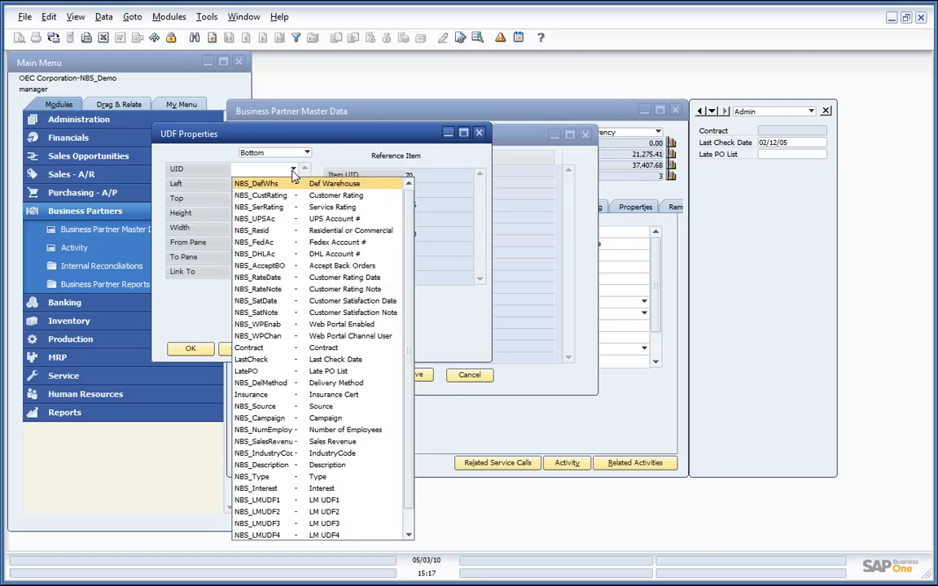
click(297, 218)
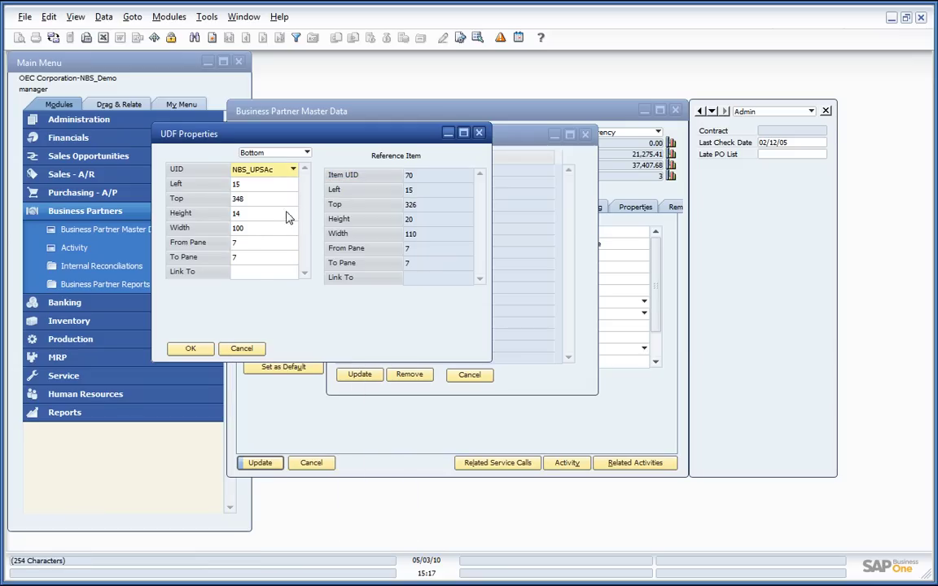
click(191, 350)
Step: Apply the new field, save business partner C20000 and close the form
click(362, 374)
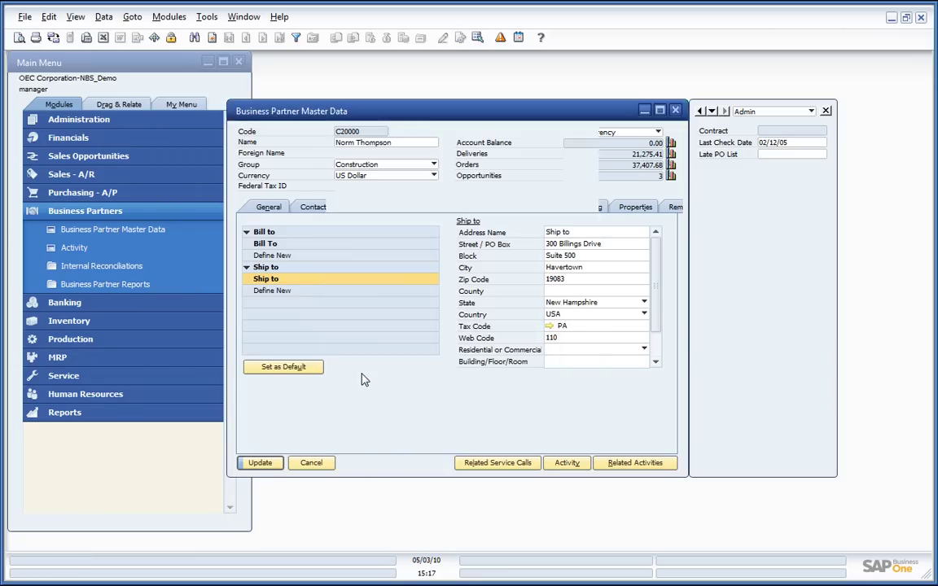
click(260, 462)
click(274, 461)
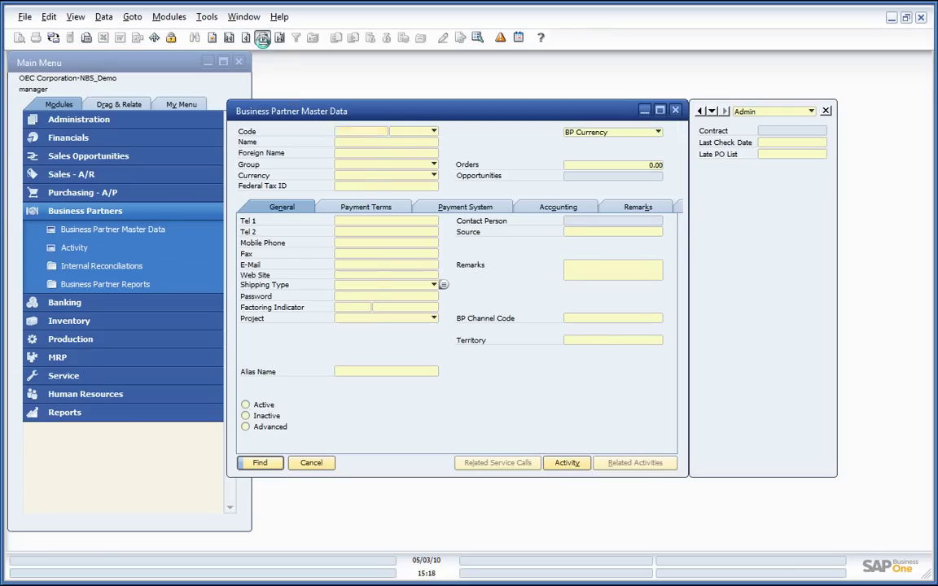
Step: Reload C20000 and select the new UPS Account # field on its Addresses tab
click(262, 39)
click(392, 207)
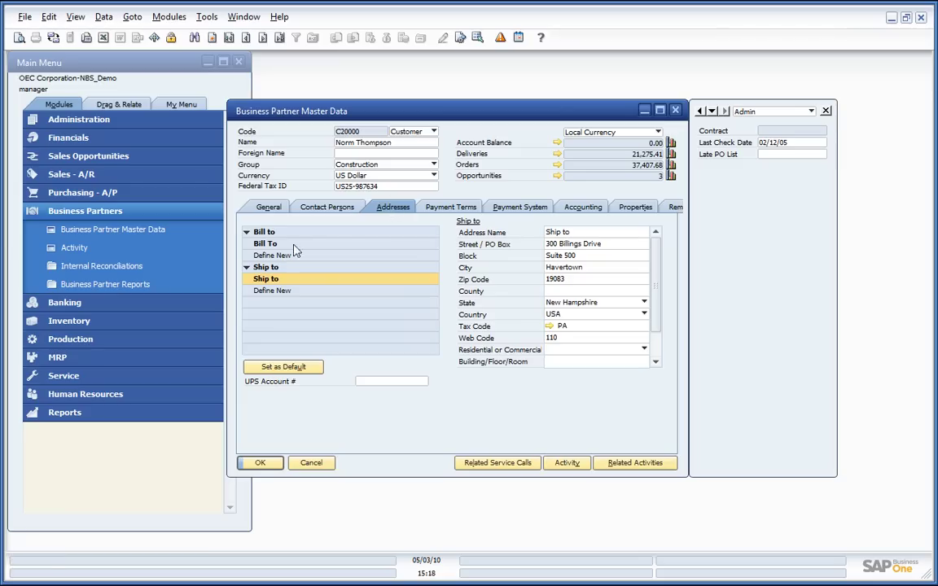
click(399, 381)
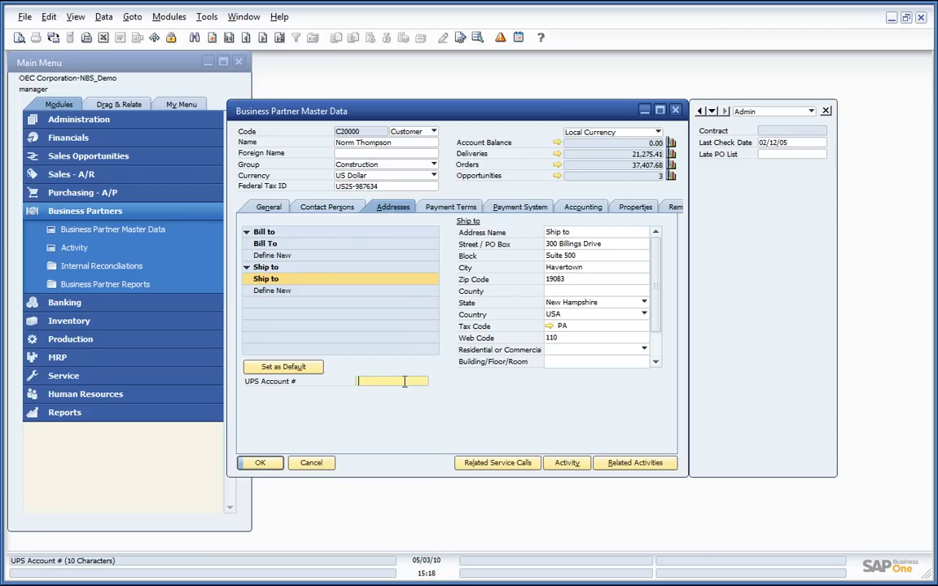
Step: On the General tab, keep Government Works as the partner's project
click(268, 207)
click(362, 319)
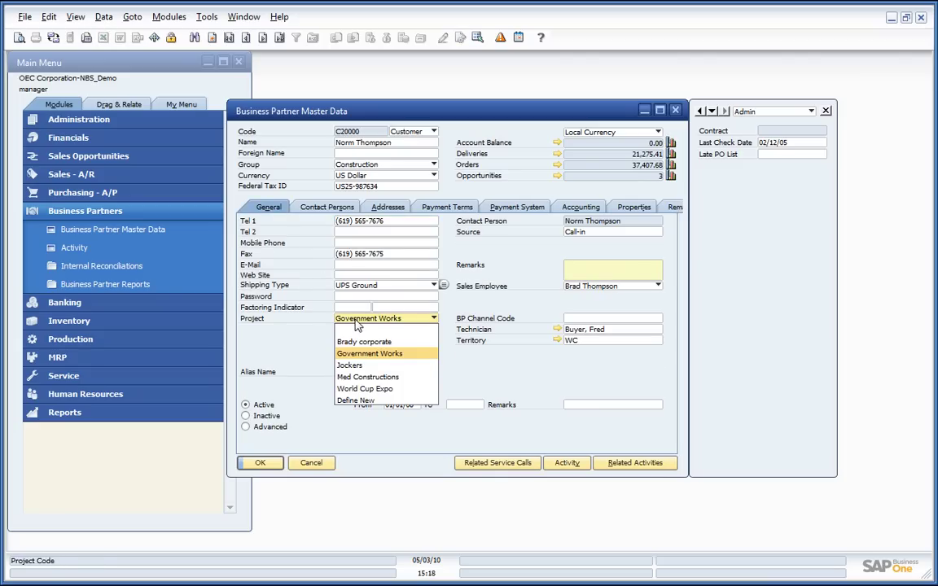
click(364, 354)
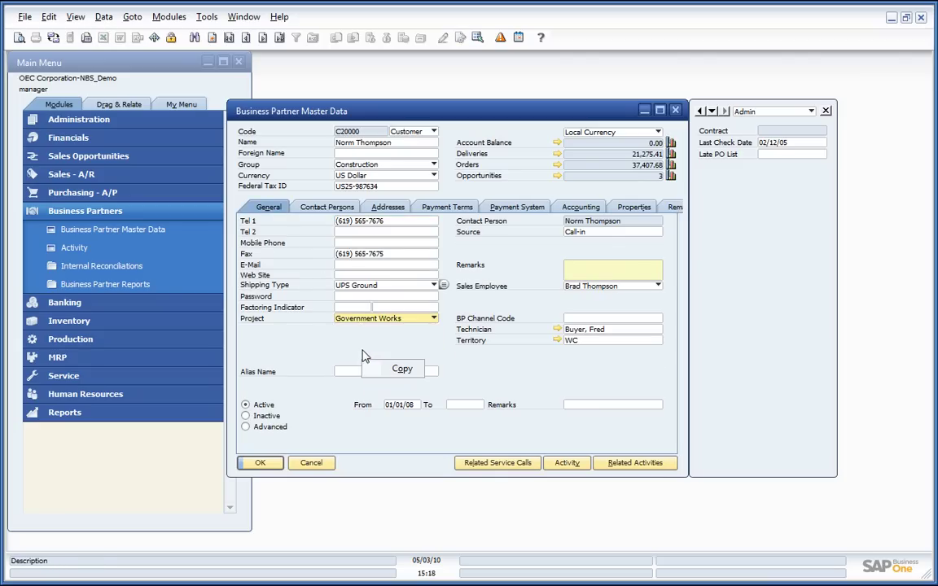
Step: Add a button below the Project field running the Back Order Report query
right_click(404, 323)
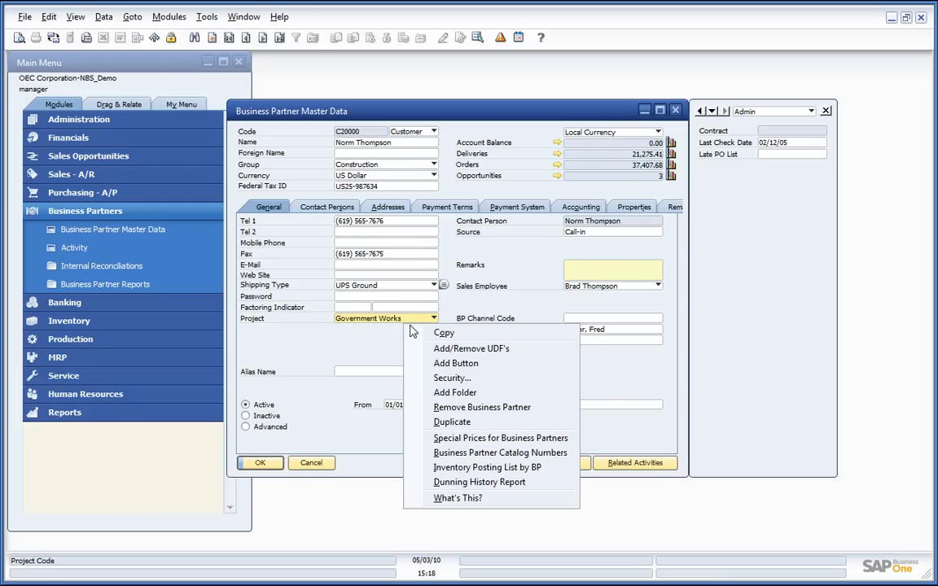
click(452, 365)
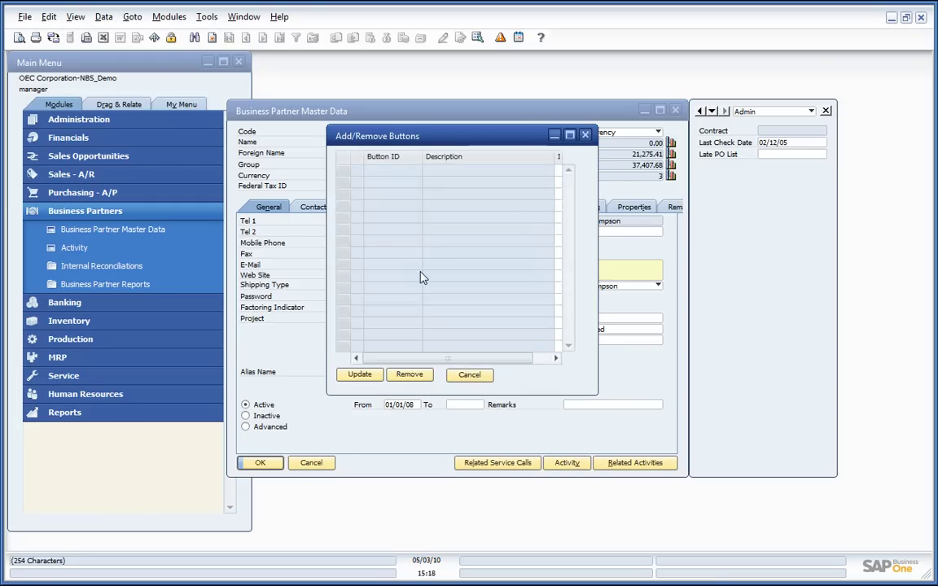
double_click(358, 175)
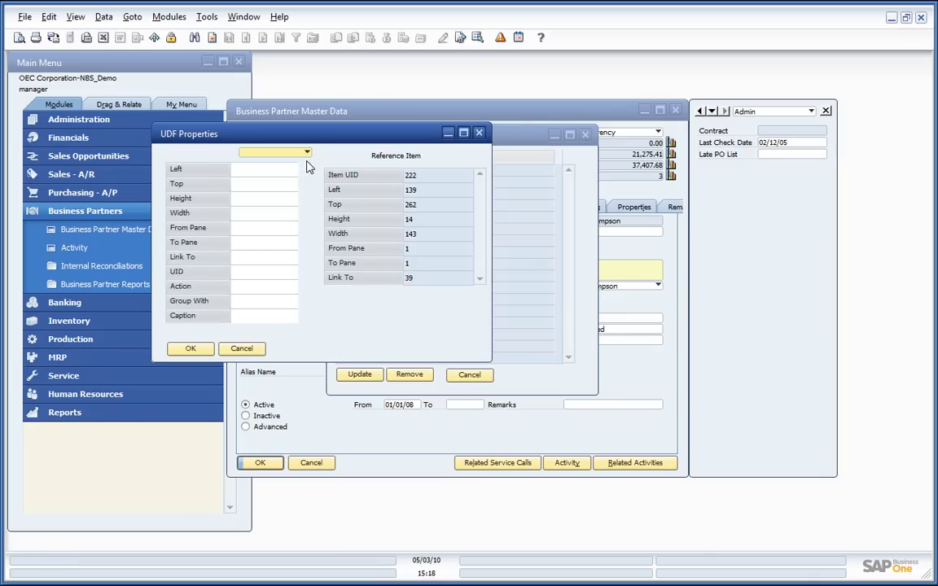
click(307, 153)
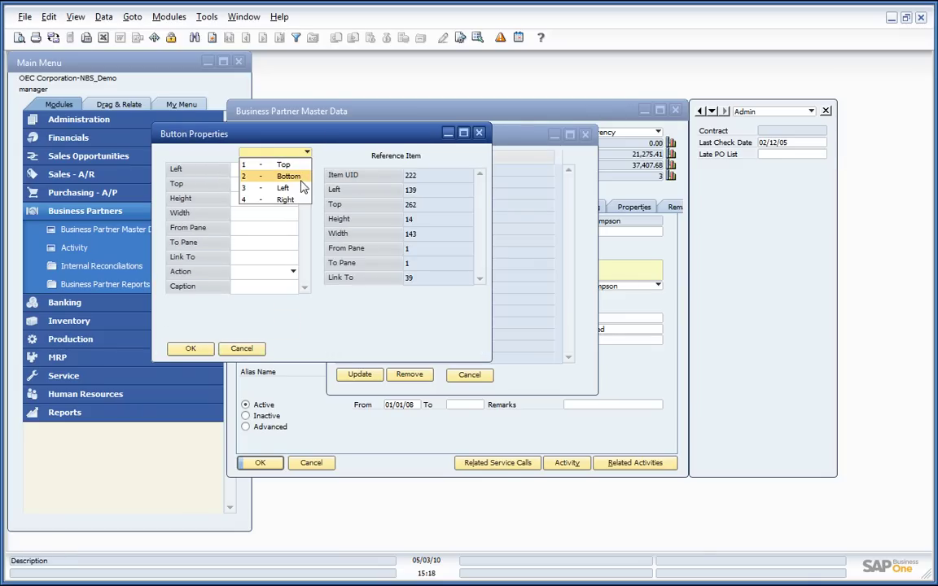
click(301, 179)
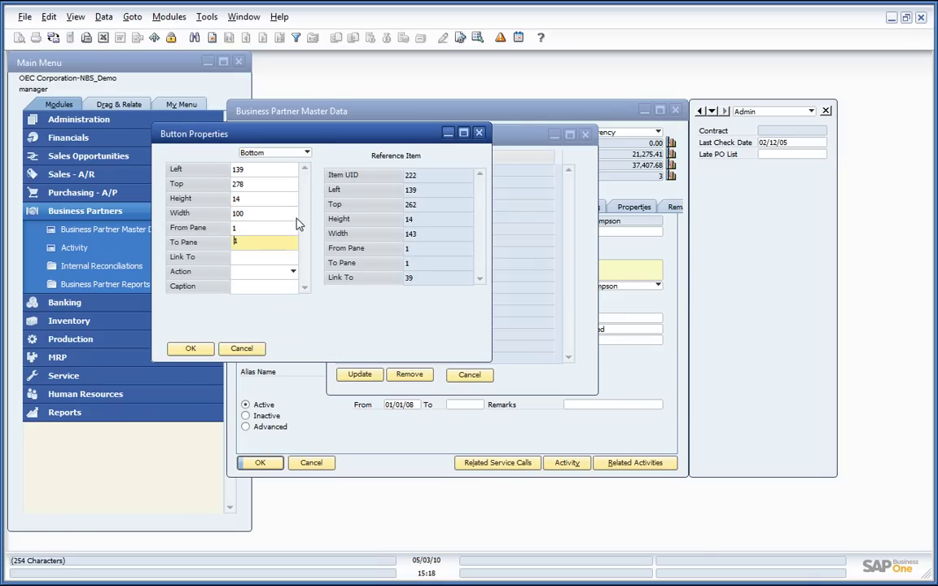
click(293, 272)
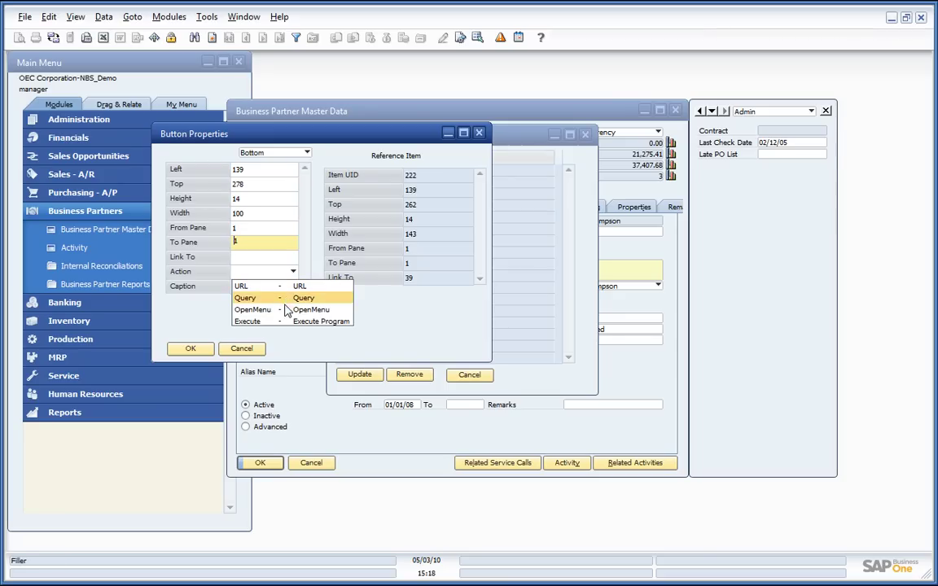
click(281, 298)
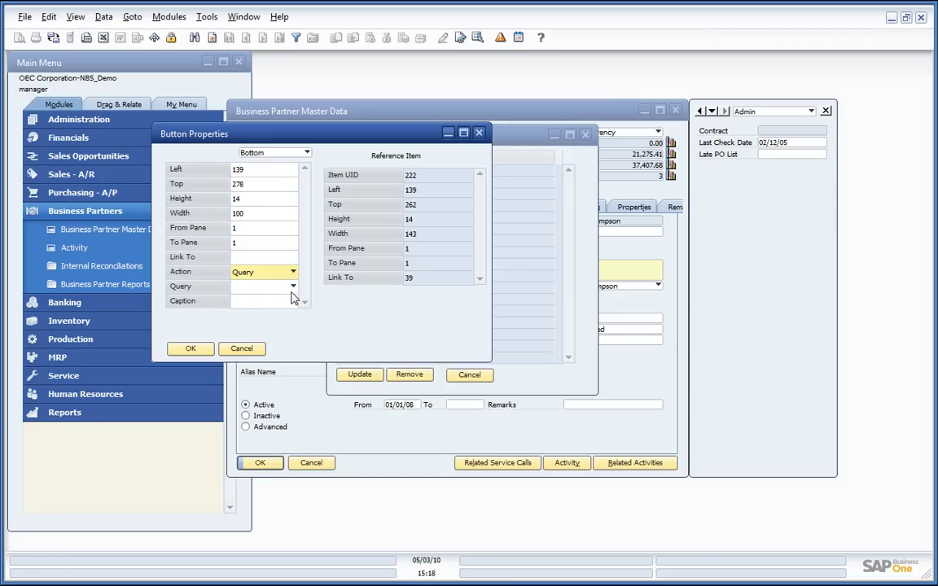
click(292, 287)
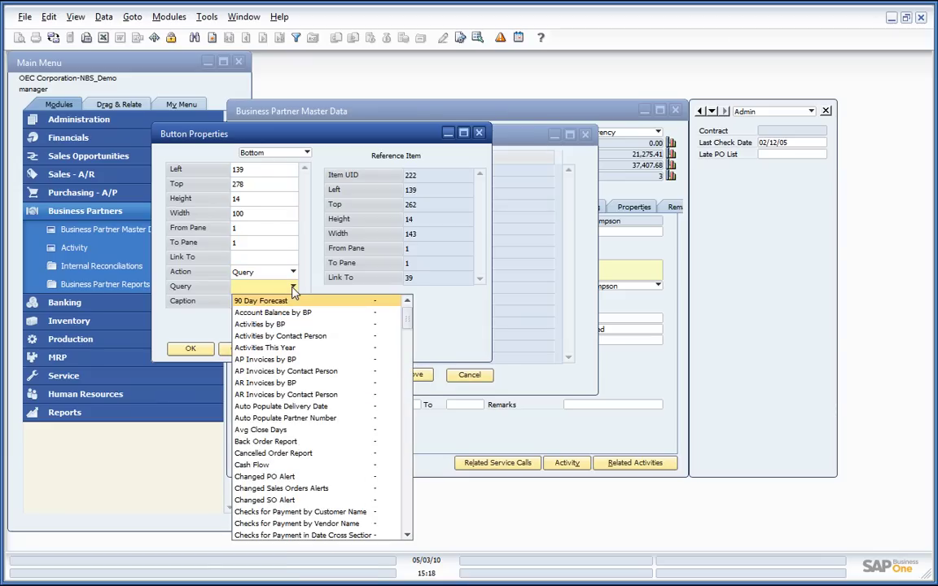
click(301, 441)
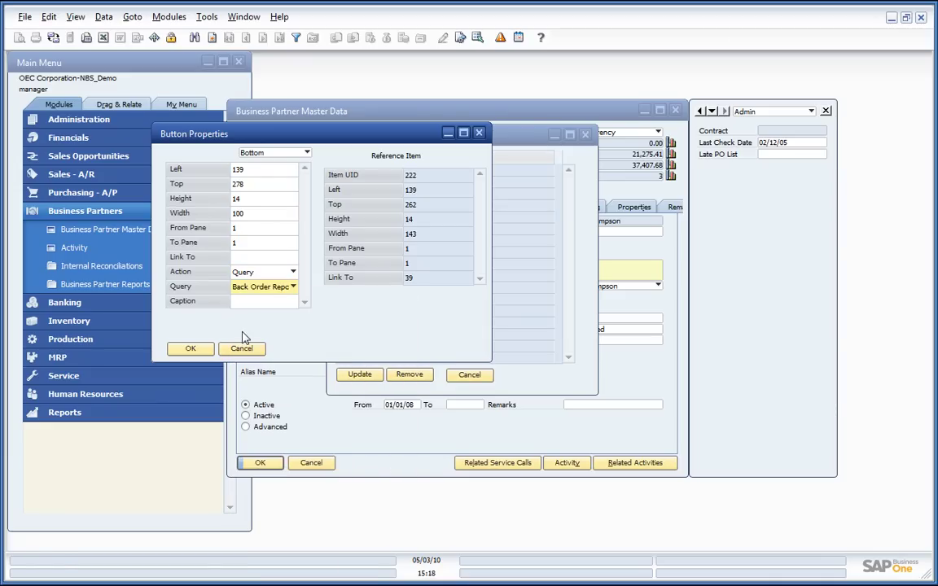
click(251, 301)
text(Back Order Repo)
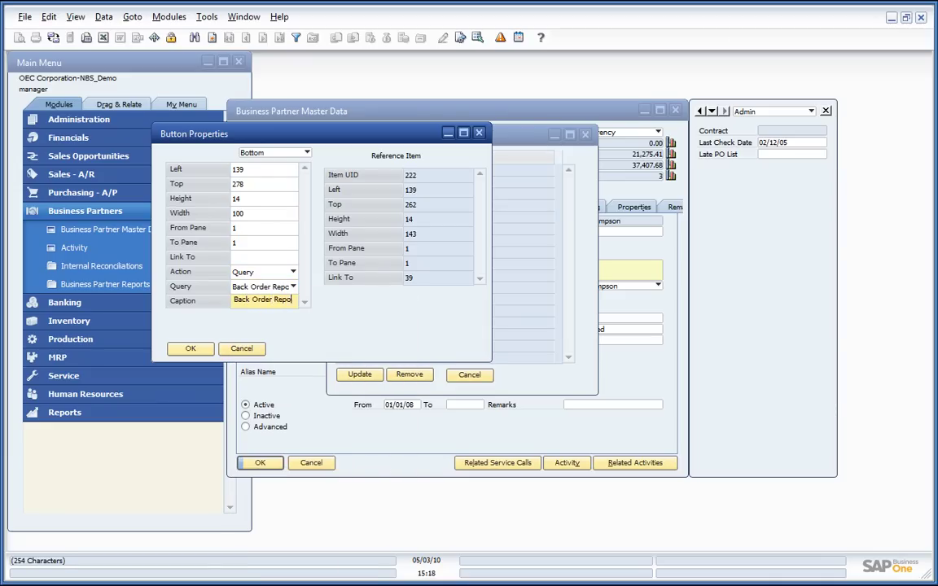
Step: Finish the 'Back Order Report' caption, confirm the button and apply it with Update
text(rt)
click(190, 349)
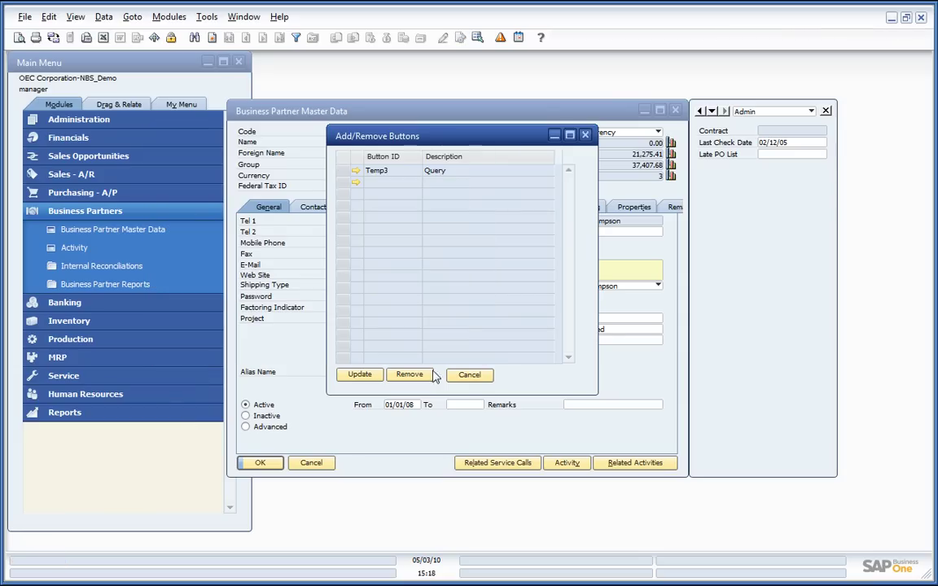
click(358, 317)
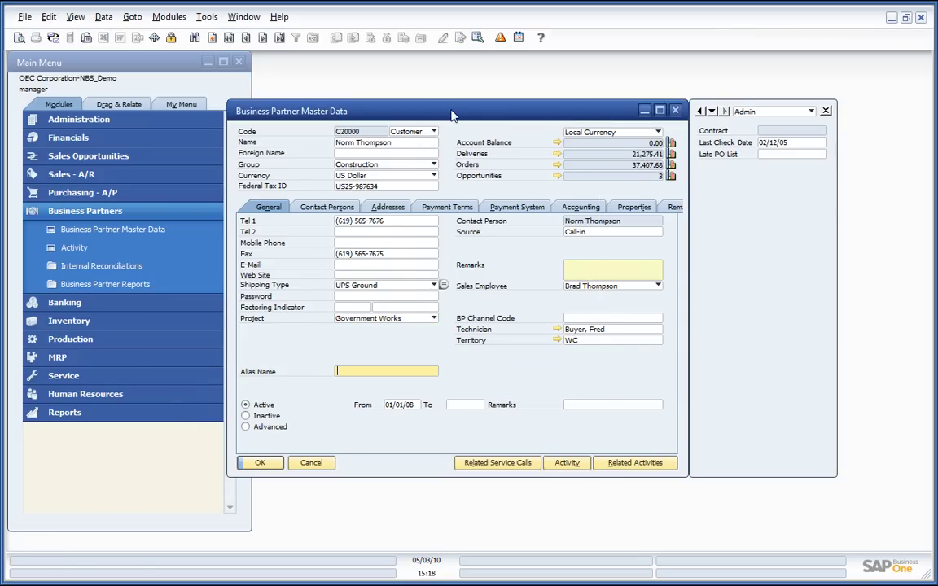
drag(407, 111, 526, 186)
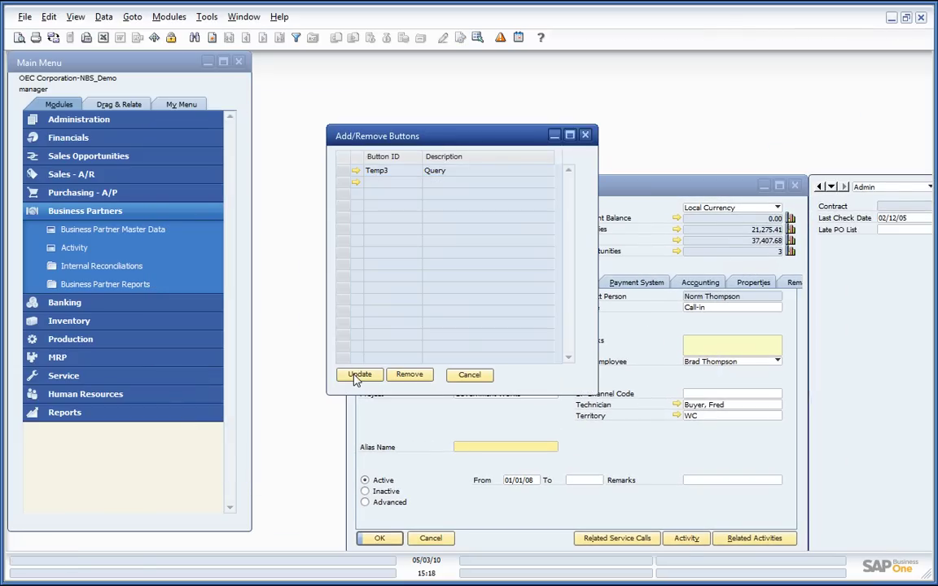
click(359, 374)
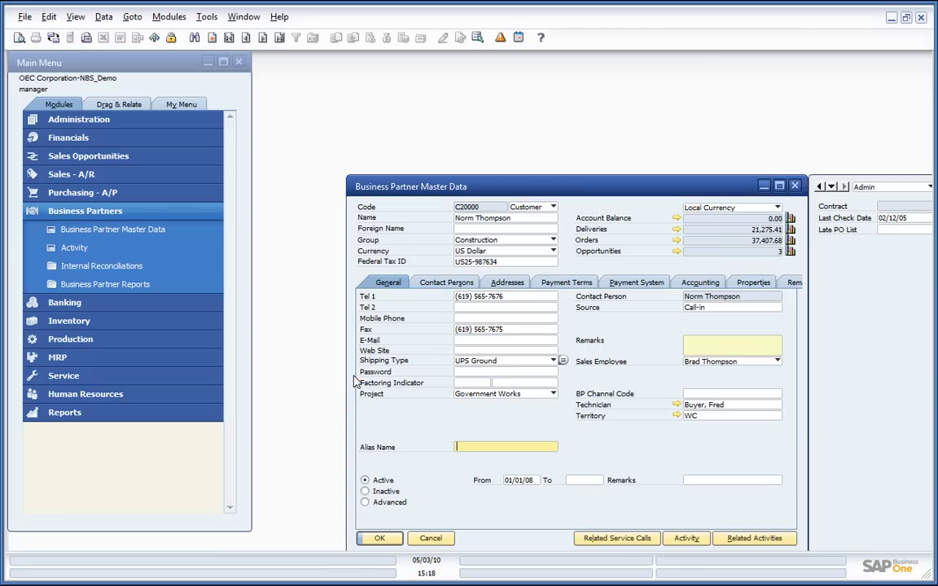
Step: Close and reload customer C20000 so the Back Order Report button shows below Project
click(374, 537)
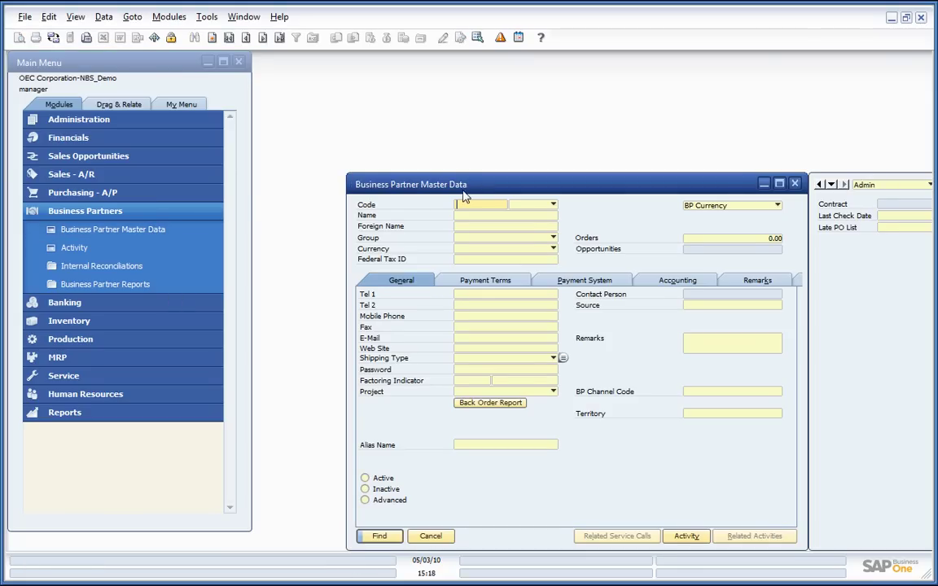
drag(367, 146, 319, 95)
click(262, 38)
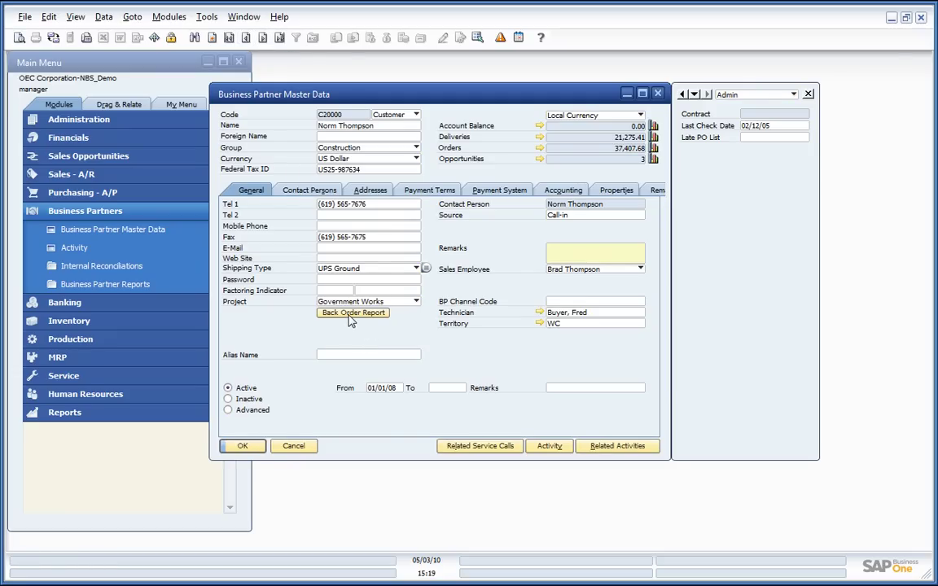
click(151, 323)
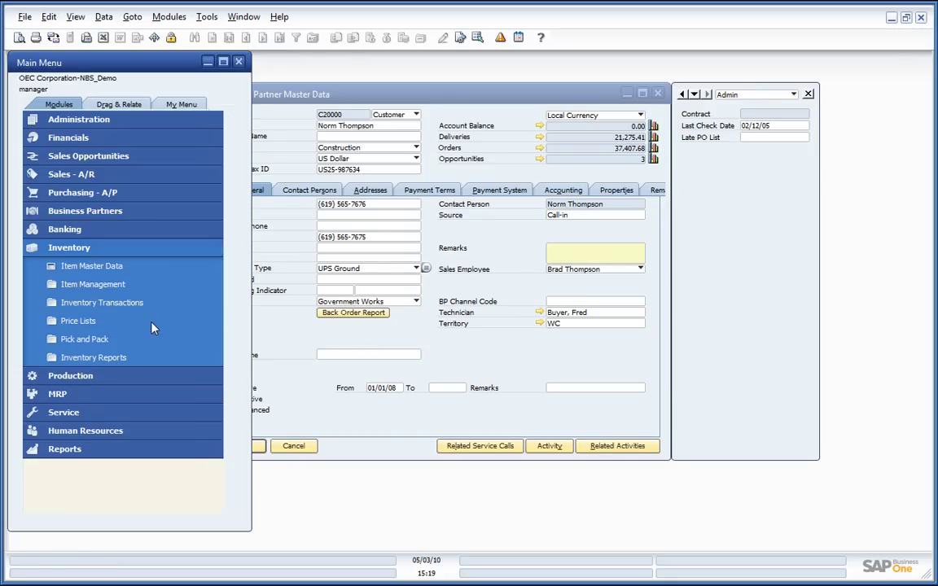
Step: Load item 2349 Screw in Item Master Data and right-click its Remarks tab
click(159, 269)
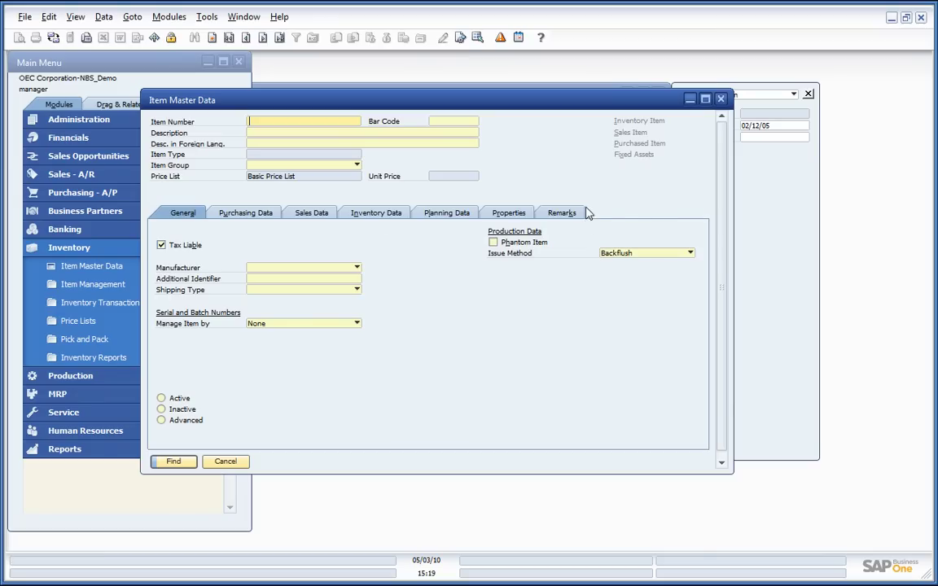
click(263, 39)
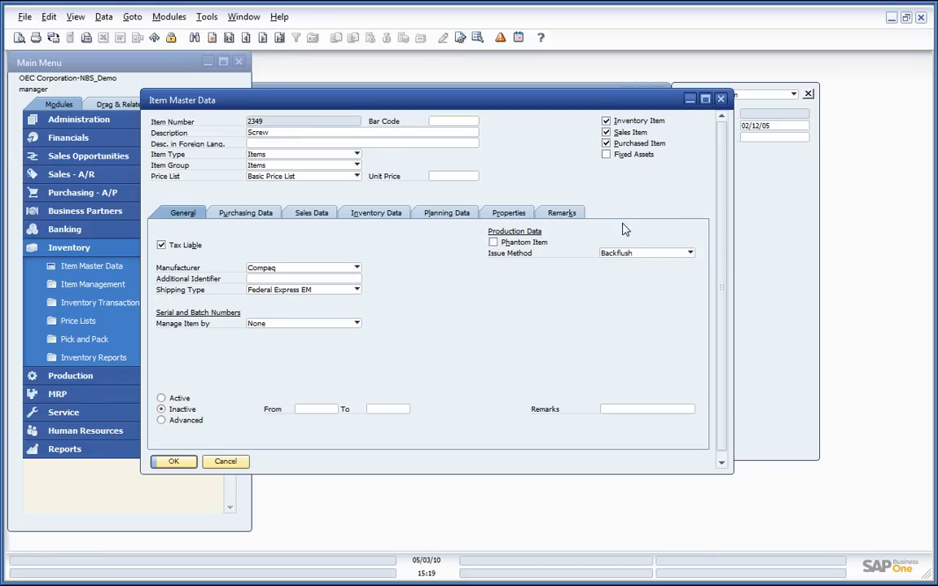
click(563, 212)
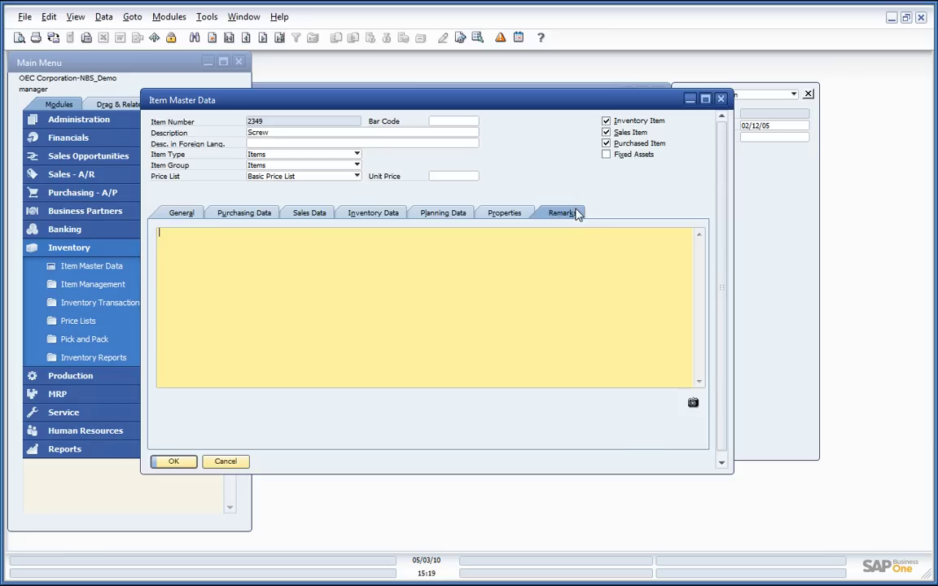
right_click(577, 214)
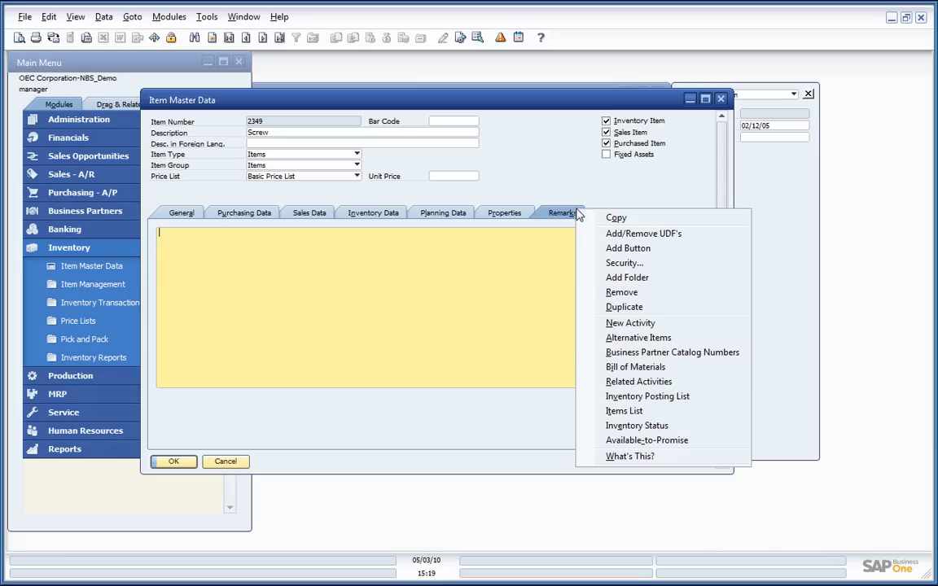
Step: Add a Haz Mat tab positioned Right, with To Pane 200 and Group With 9
click(649, 279)
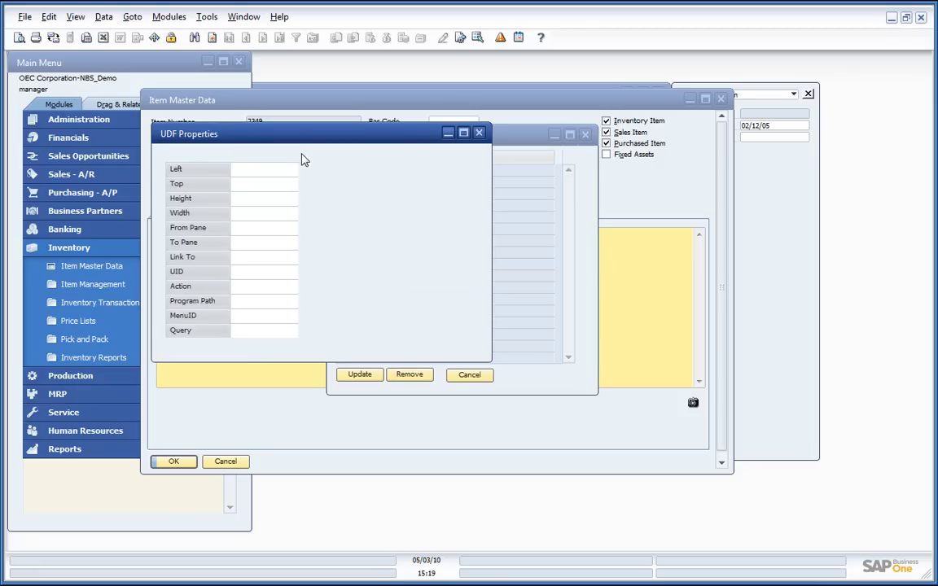
click(304, 154)
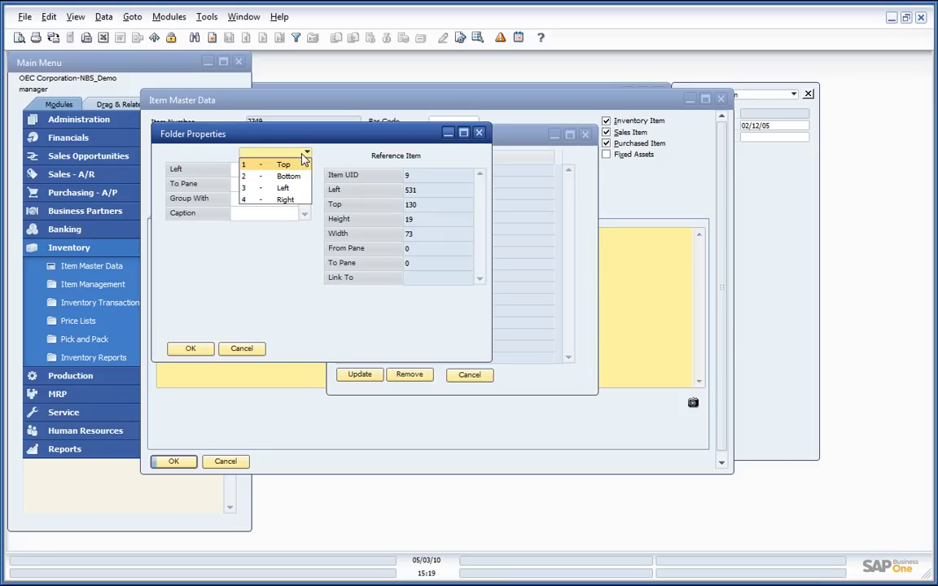
click(294, 200)
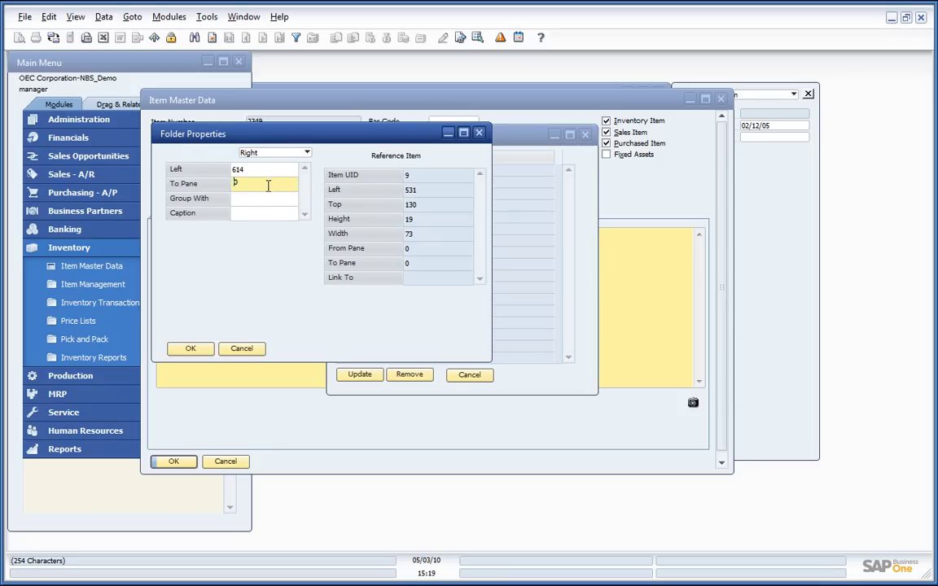
double_click(268, 186)
key(Tab)
key(Tab)
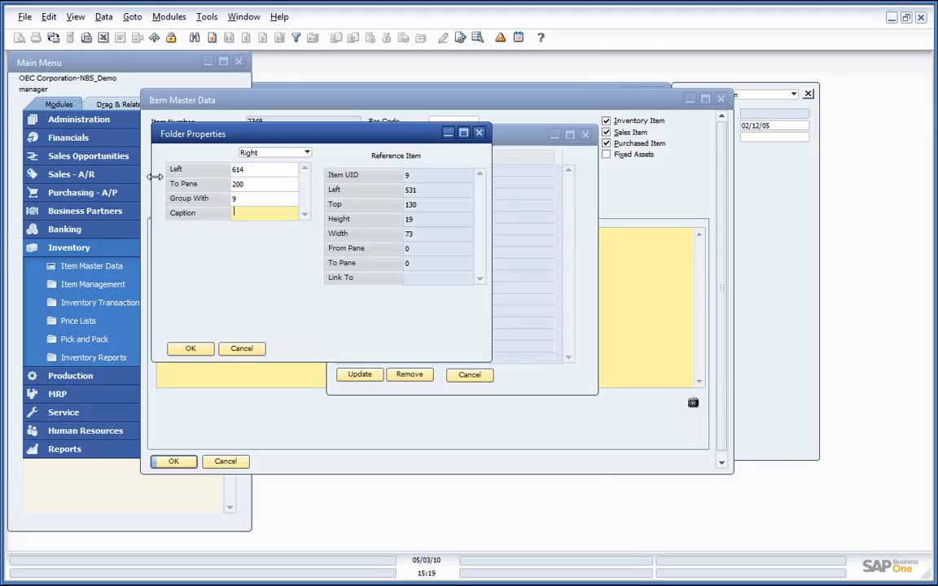
text(Haz Mat)
click(192, 348)
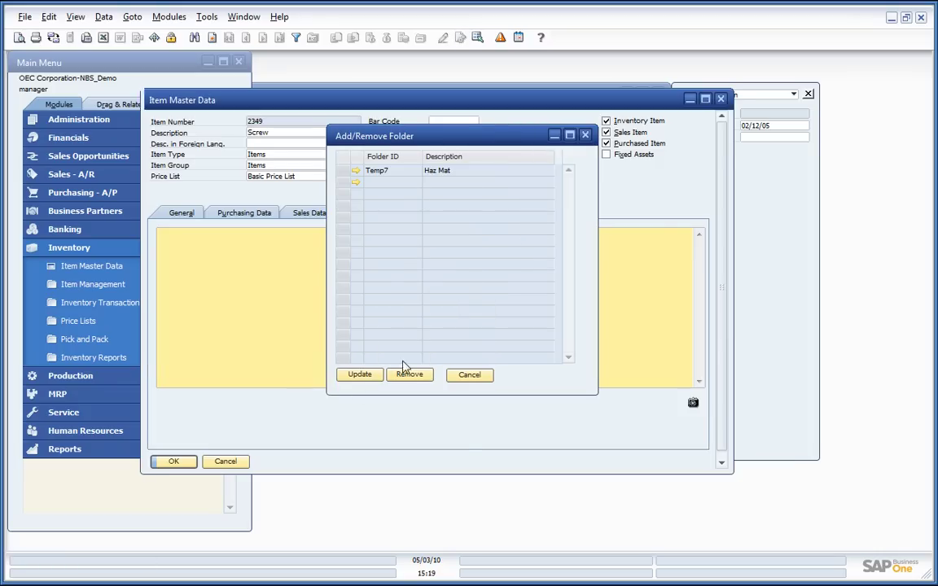
Step: Reload item 2349 Screw and view its Haz Mat tab with class, data sheet and handling fields
click(359, 374)
click(173, 461)
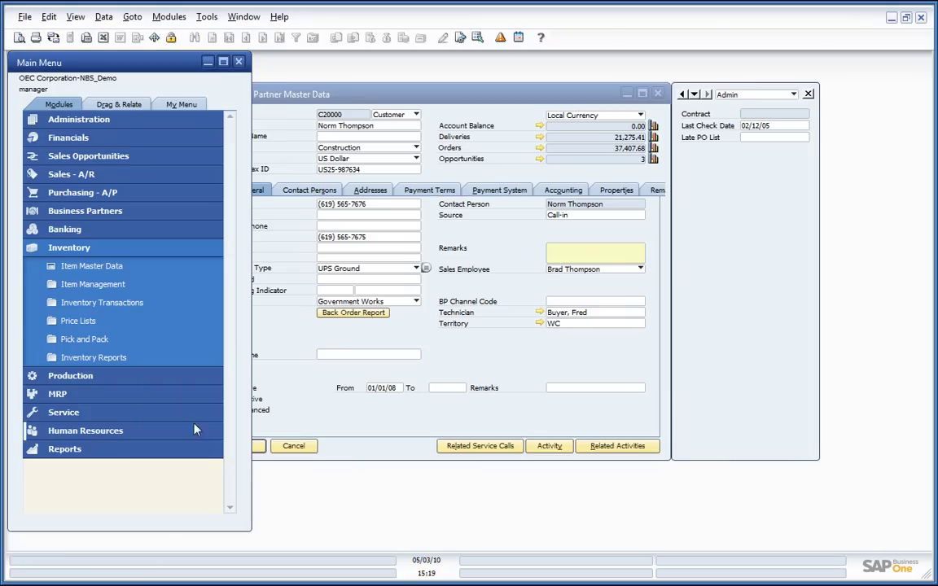
click(137, 267)
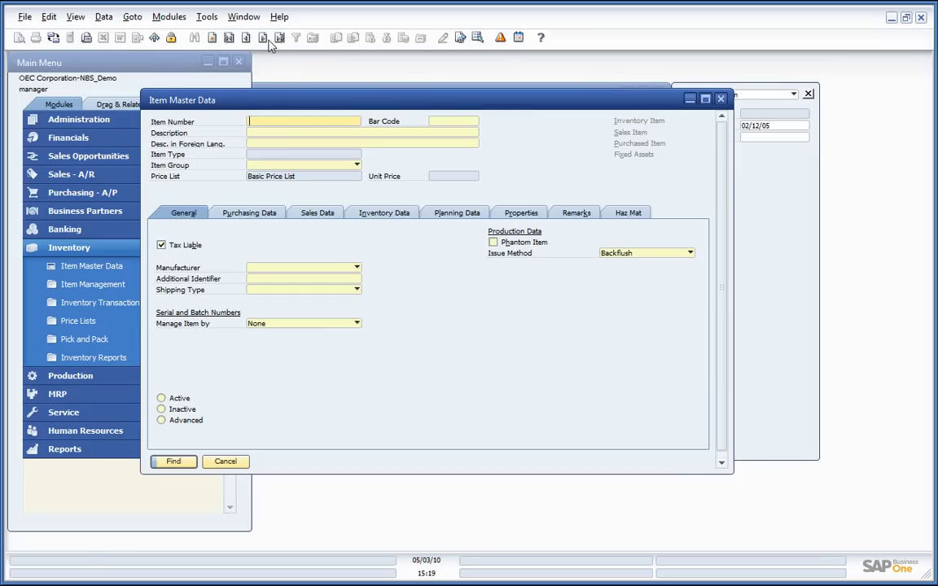
click(626, 212)
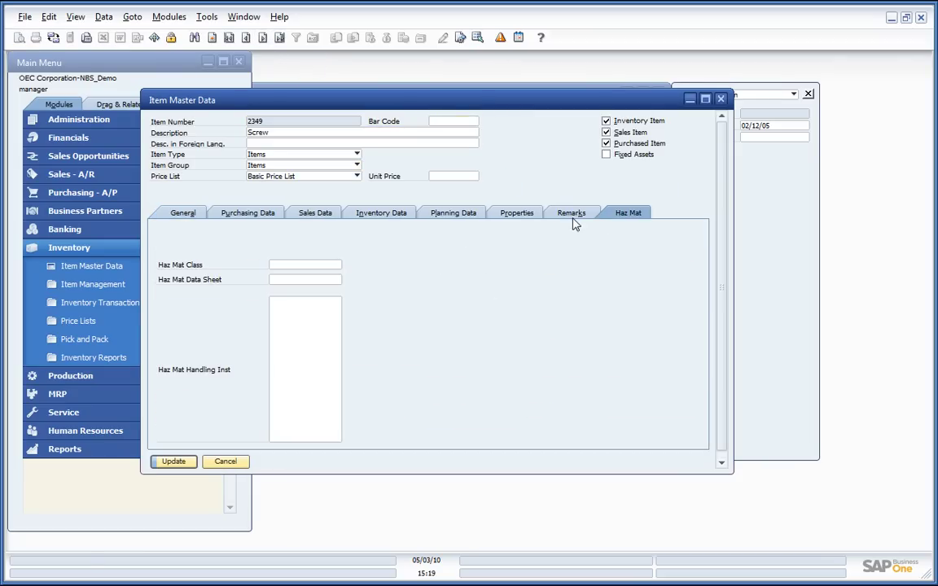